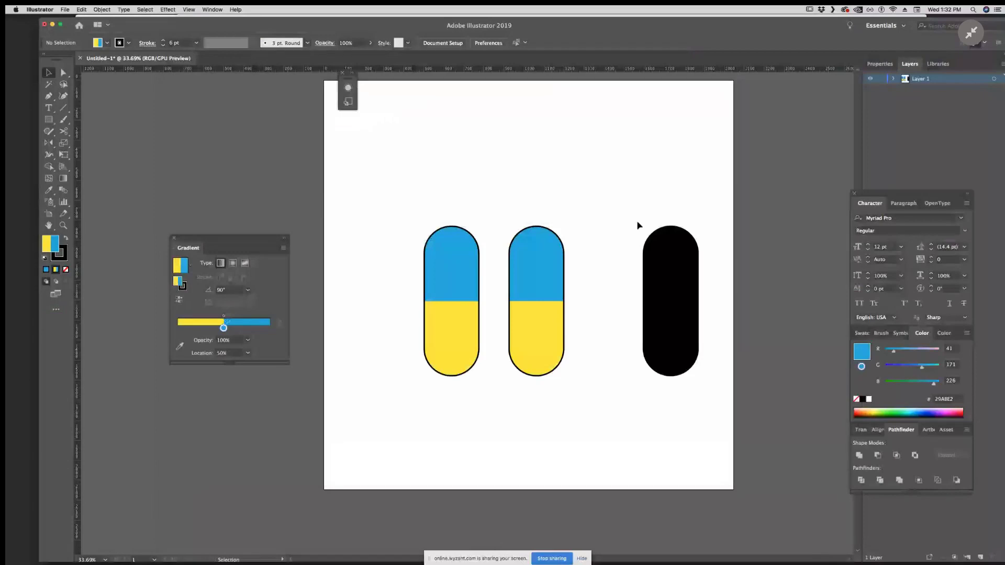
Step: Select the middle capsule and change its yellow gradient stop to magenta
drag(637, 226, 621, 243)
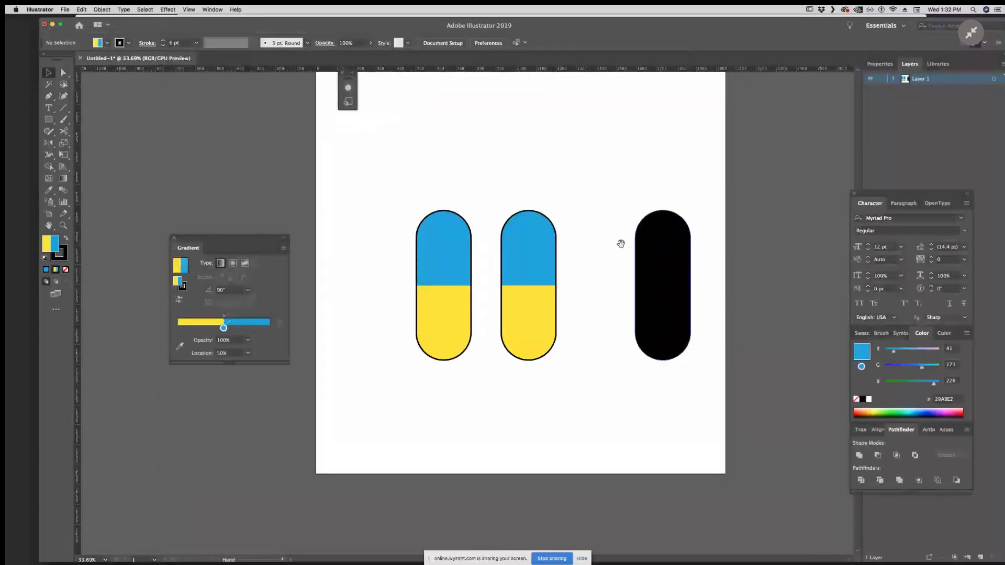
key(space)
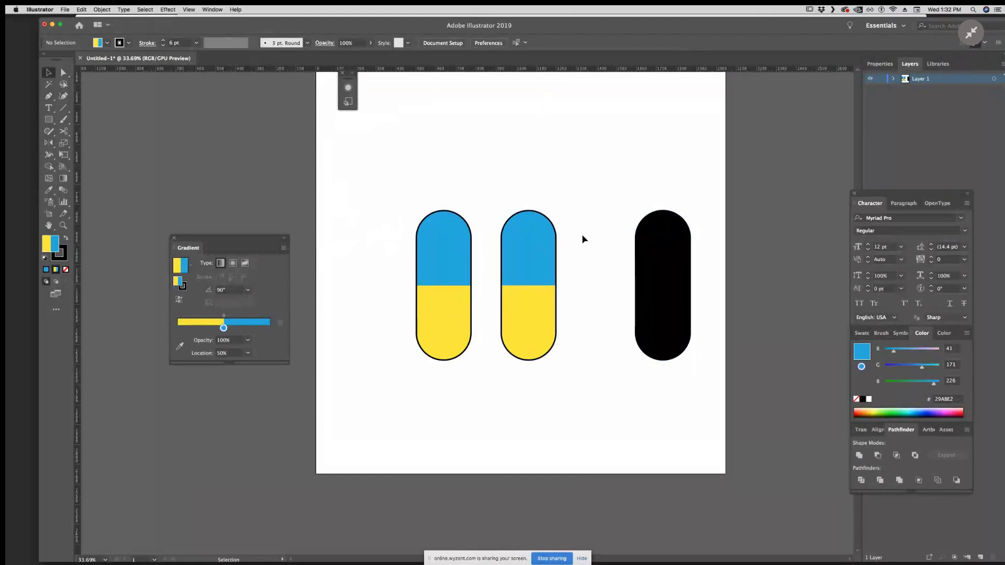
click(550, 295)
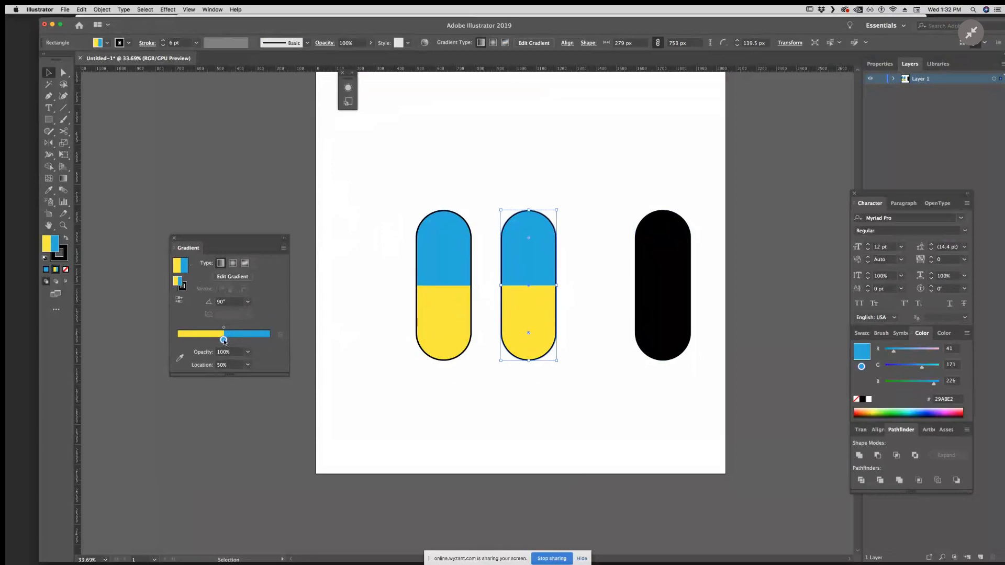
mouse_move(224, 338)
mouse_down()
mouse_move(177, 339)
mouse_move(269, 339)
mouse_up()
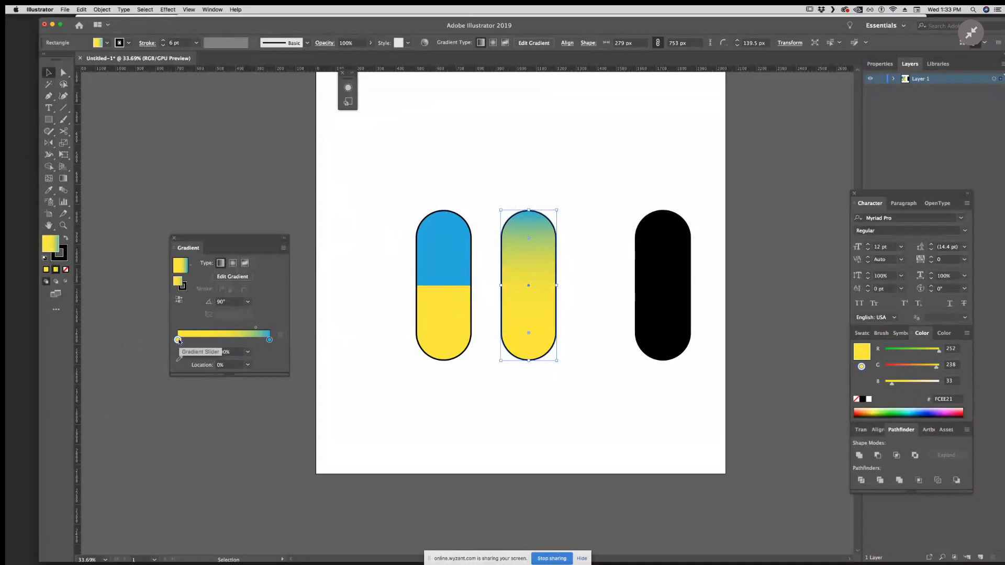
double_click(178, 339)
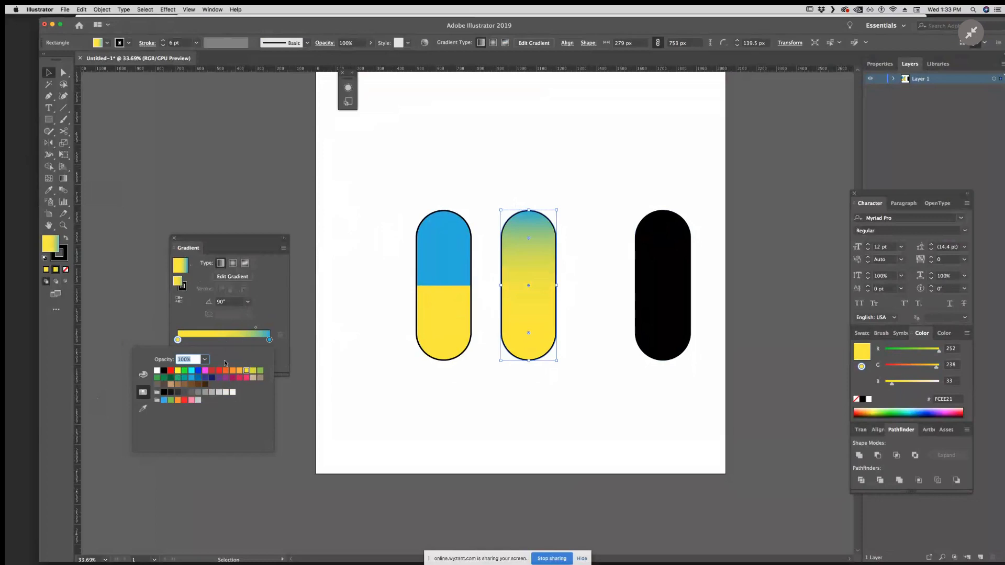
click(204, 372)
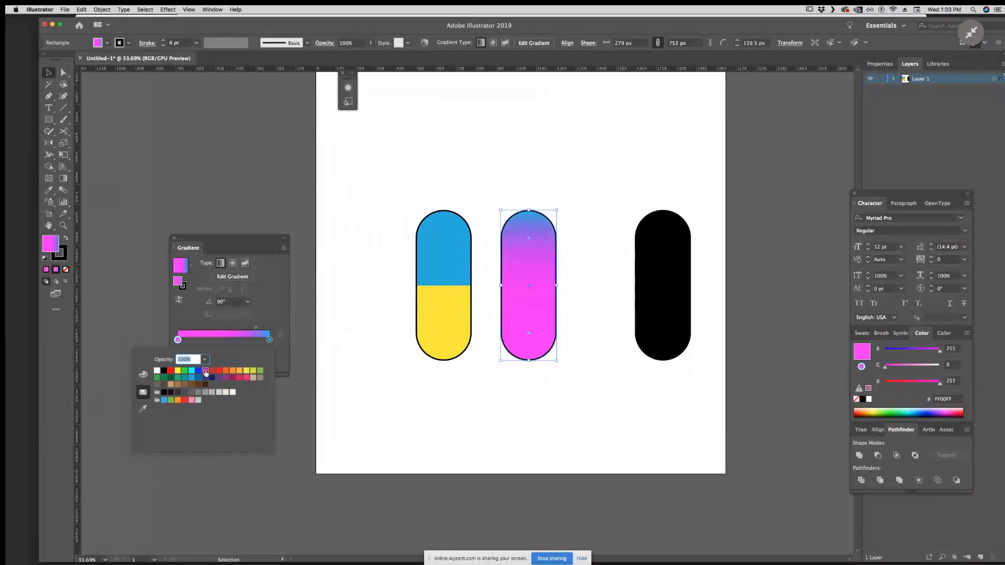
click(230, 343)
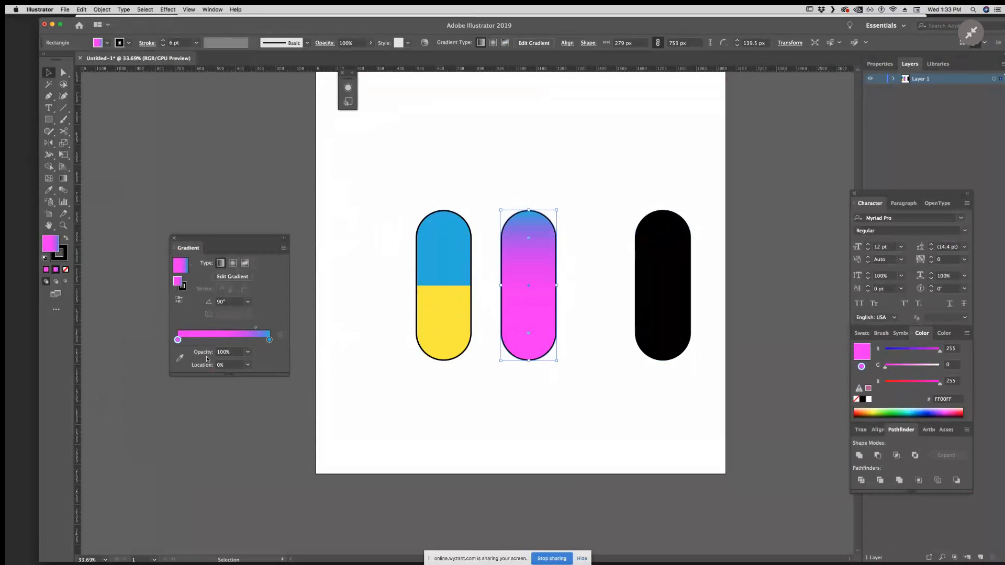
Step: Set both the magenta and blue gradient stops to 50% Location for a hard split
click(233, 366)
text(50)
key(Return)
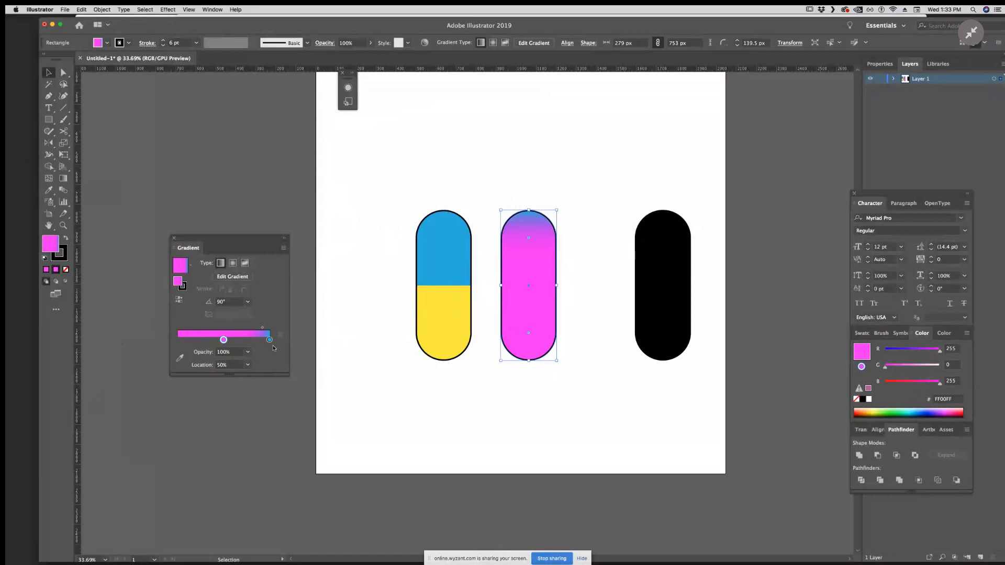
click(270, 340)
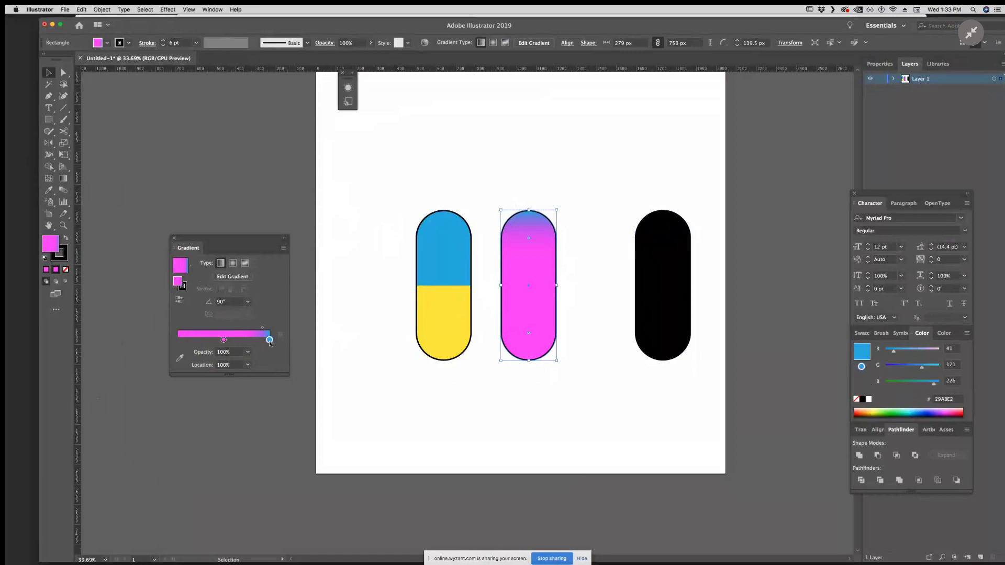
click(234, 365)
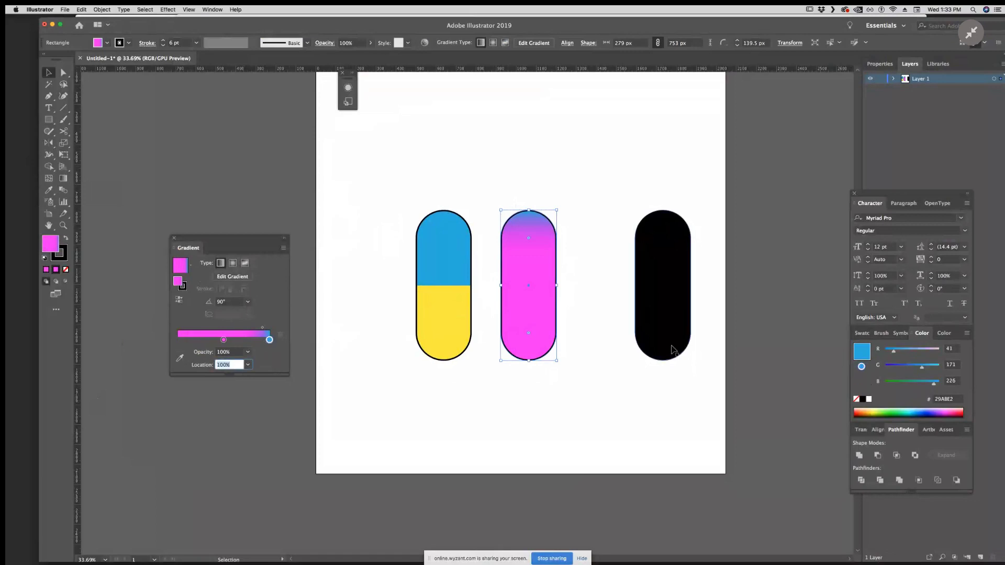
text(50)
key(Return)
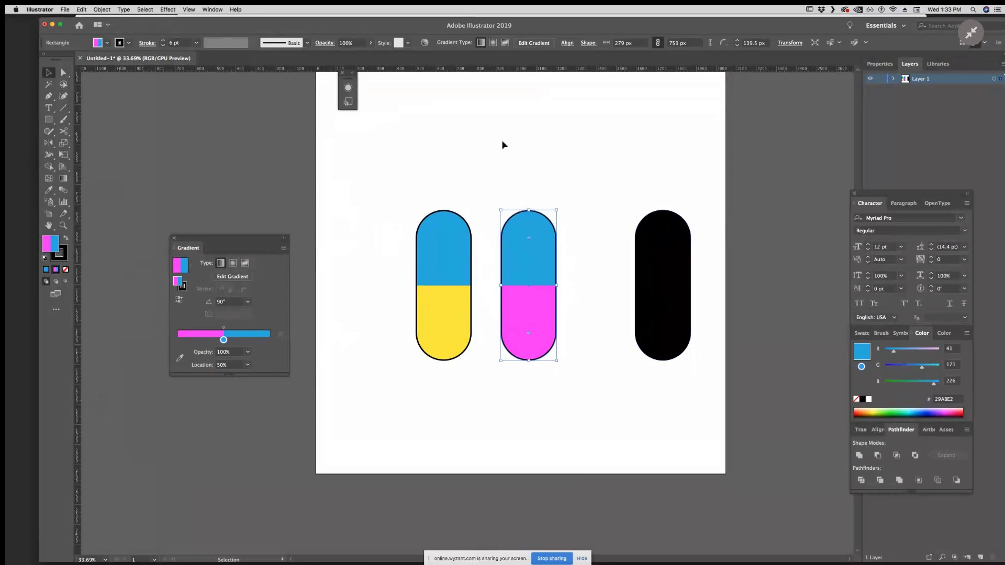
click(62, 253)
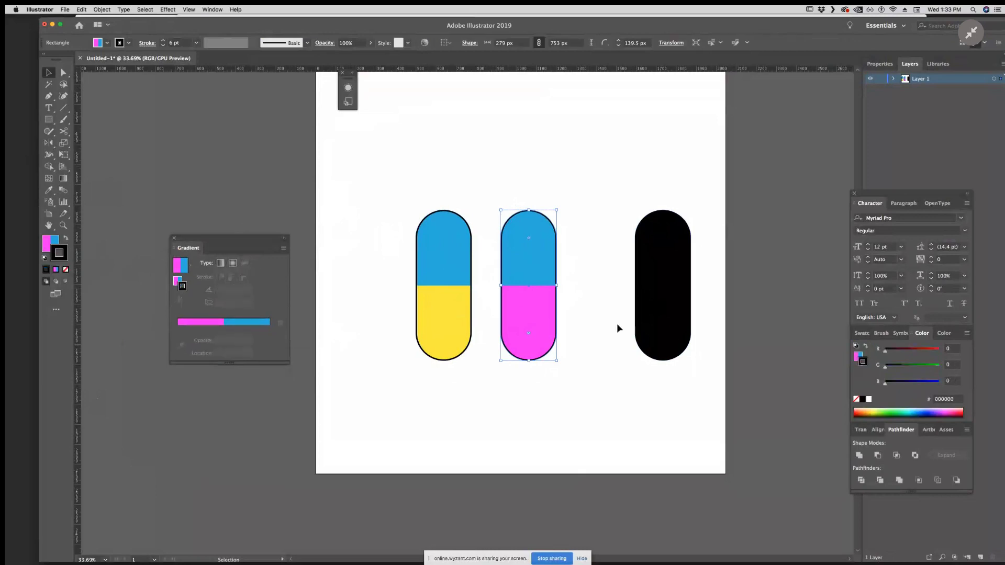
click(197, 42)
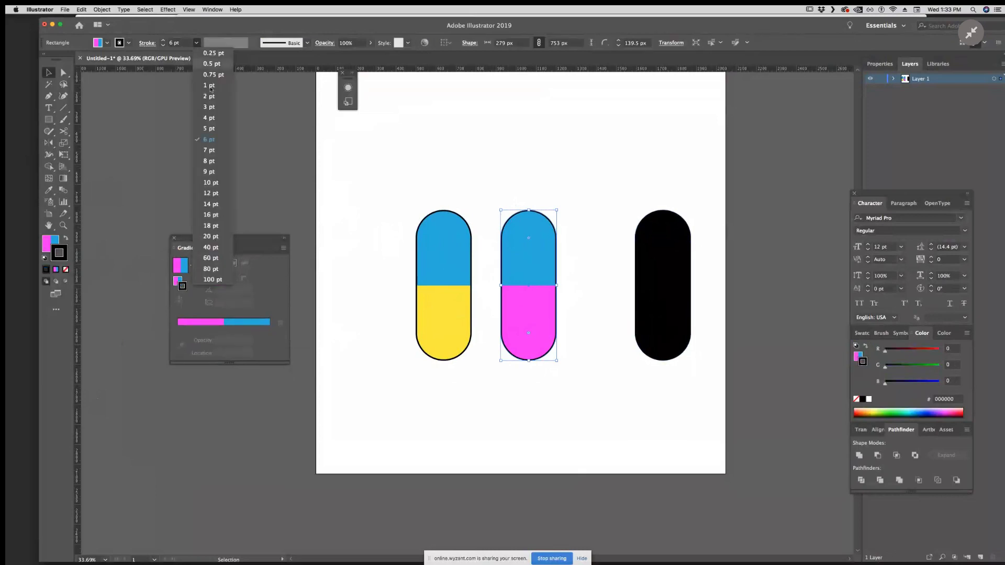
click(216, 182)
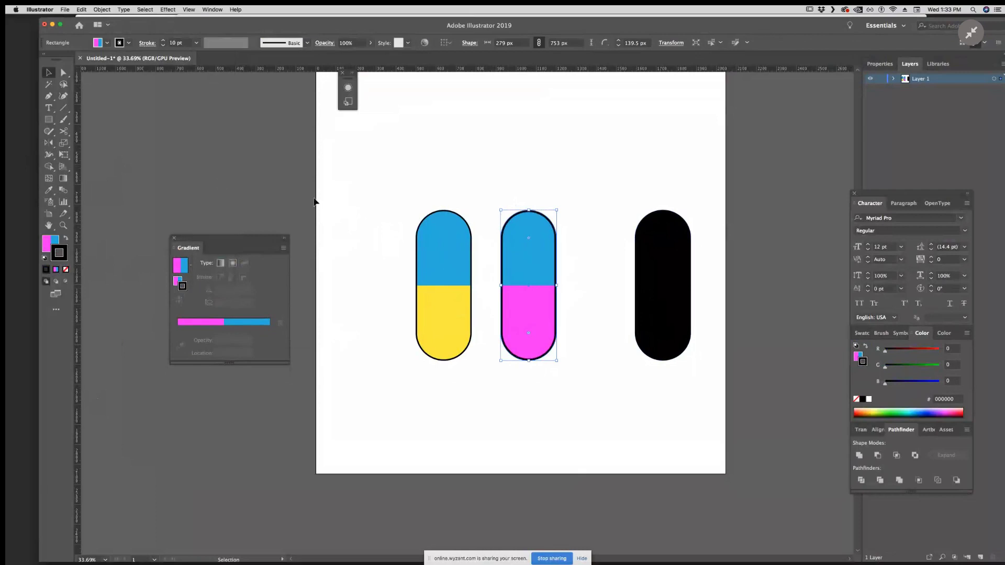
click(196, 43)
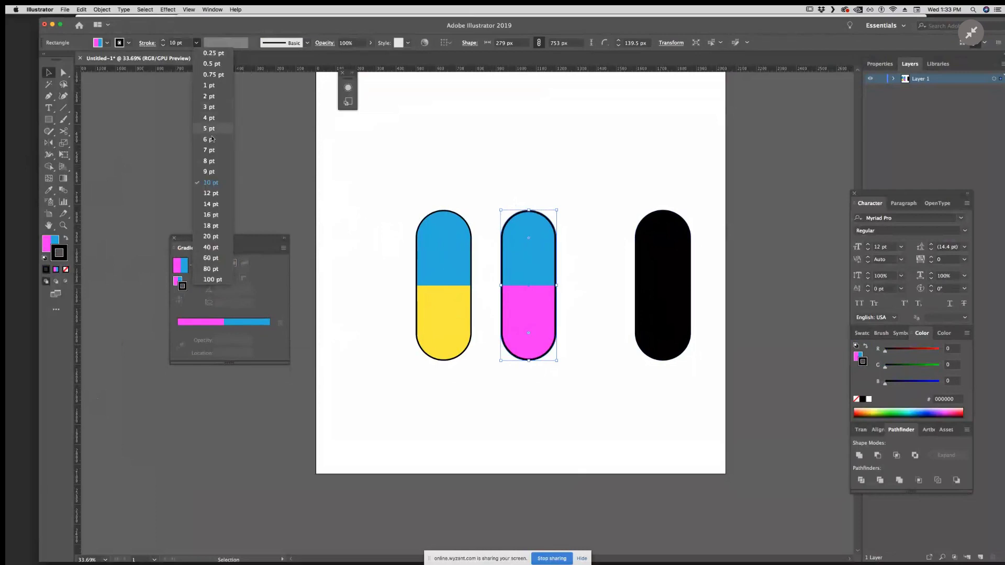
click(212, 138)
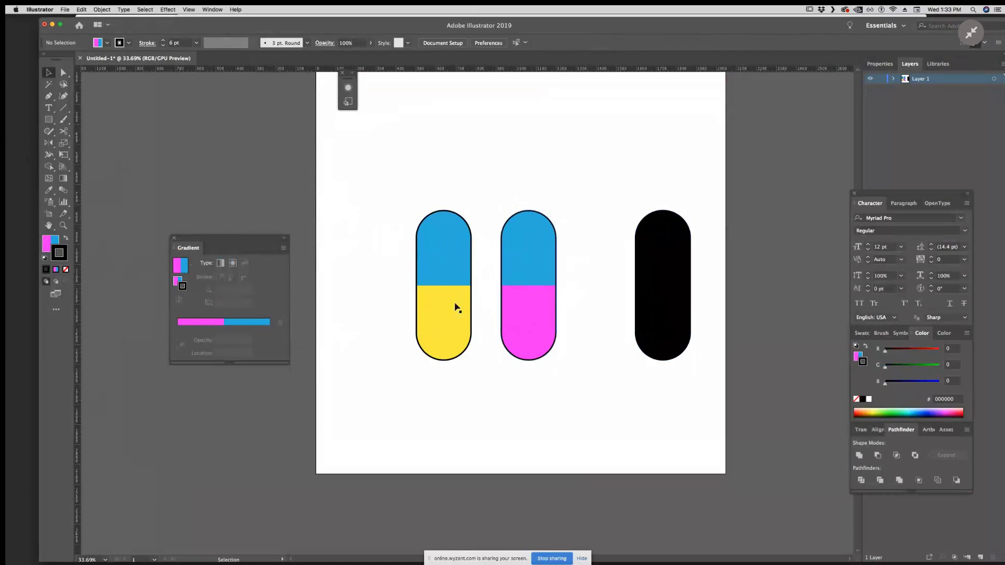
drag(376, 217, 455, 365)
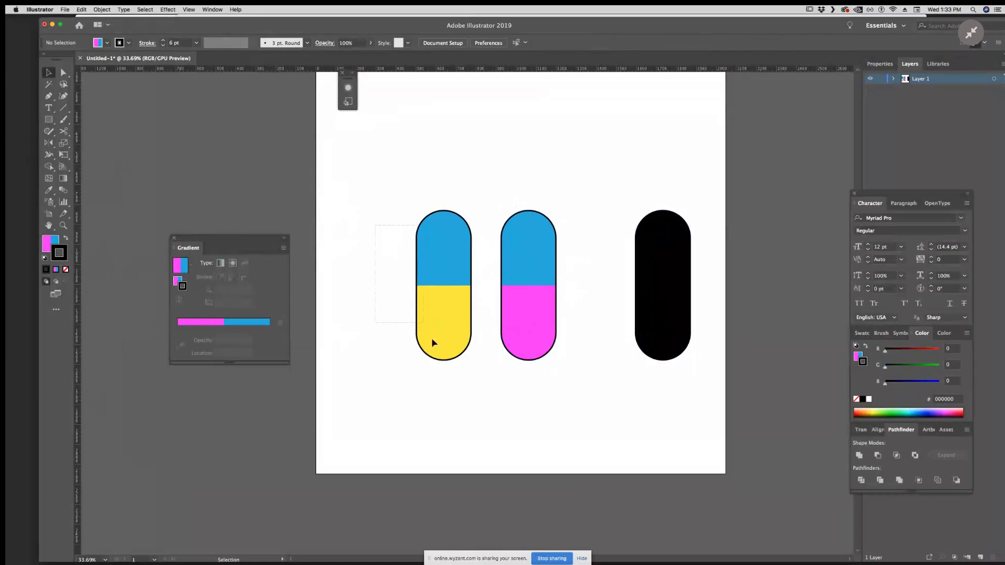
click(483, 413)
drag(450, 365, 472, 394)
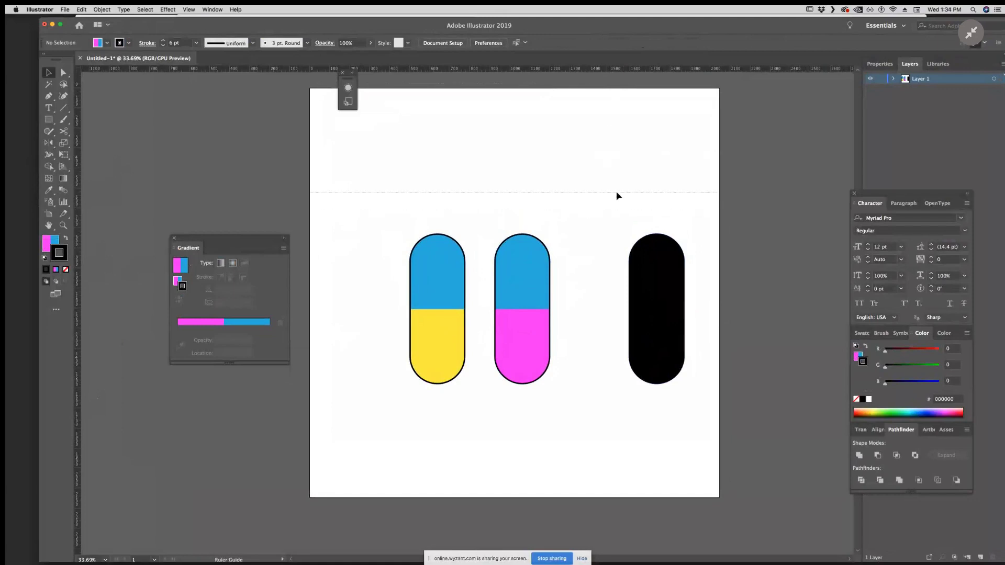
Step: Place a horizontal guide across the black pill and draw a rectangle over its top half
drag(590, 212, 617, 196)
mouse_move(656, 259)
mouse_down()
mouse_move(665, 196)
mouse_move(652, 196)
mouse_up()
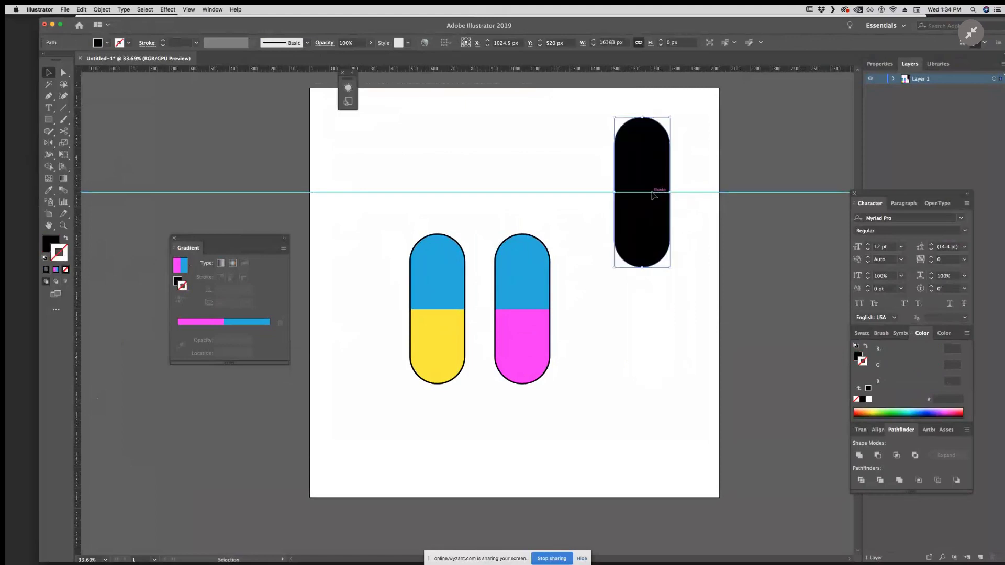
click(49, 120)
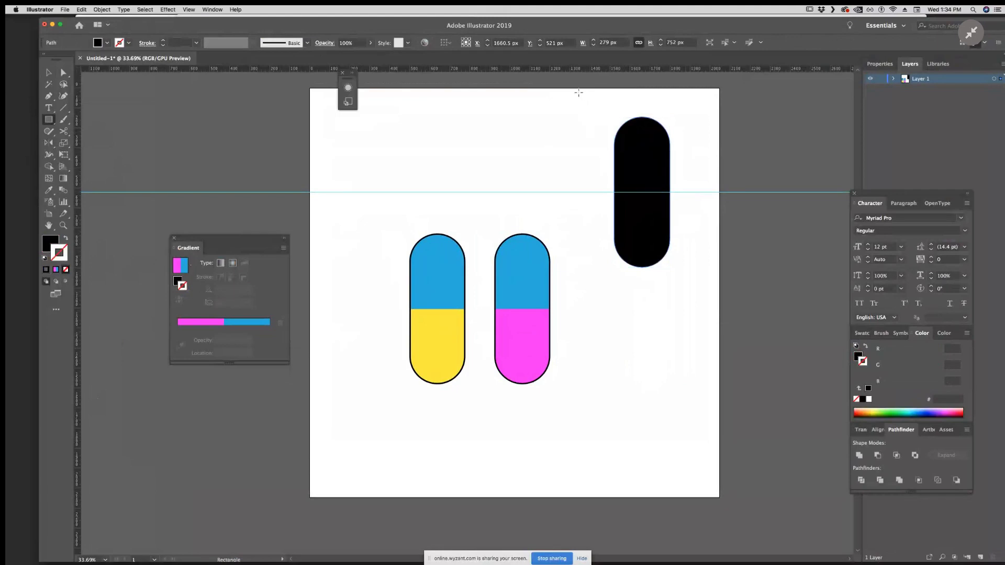
drag(577, 94, 699, 193)
Step: Subtract the rectangle from the black pill with Minus Front, keeping its lower half
key(v)
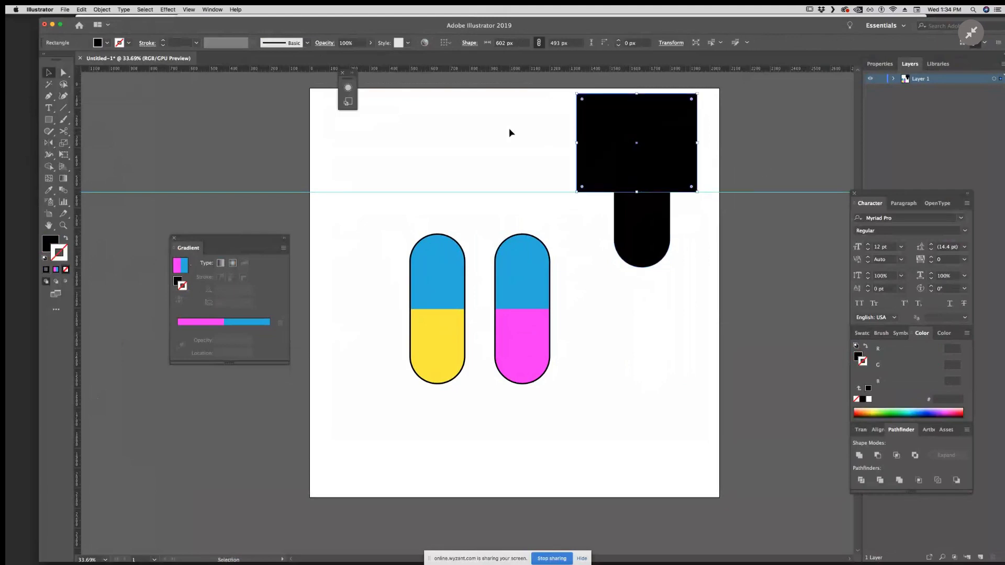
shift+click(643, 236)
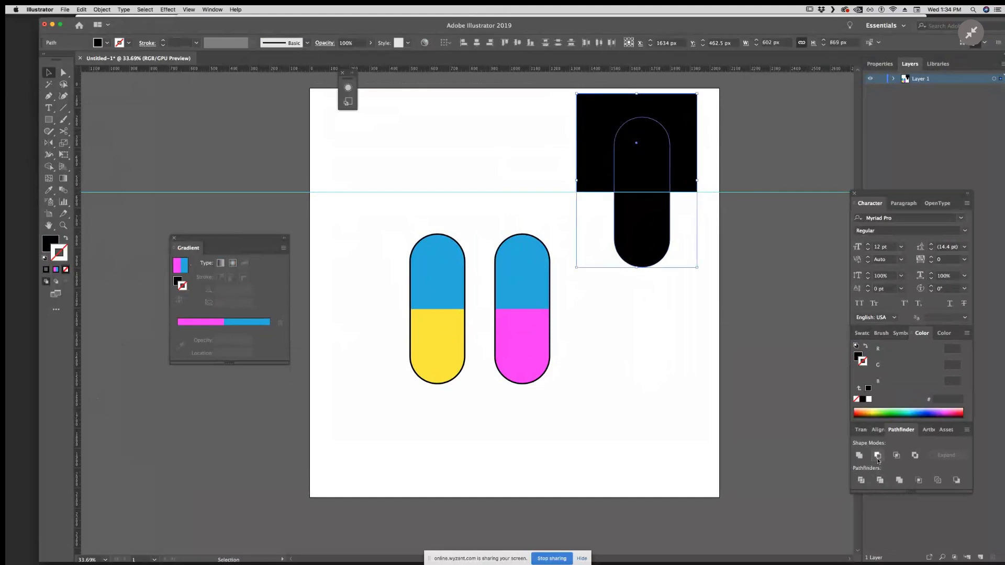
click(878, 456)
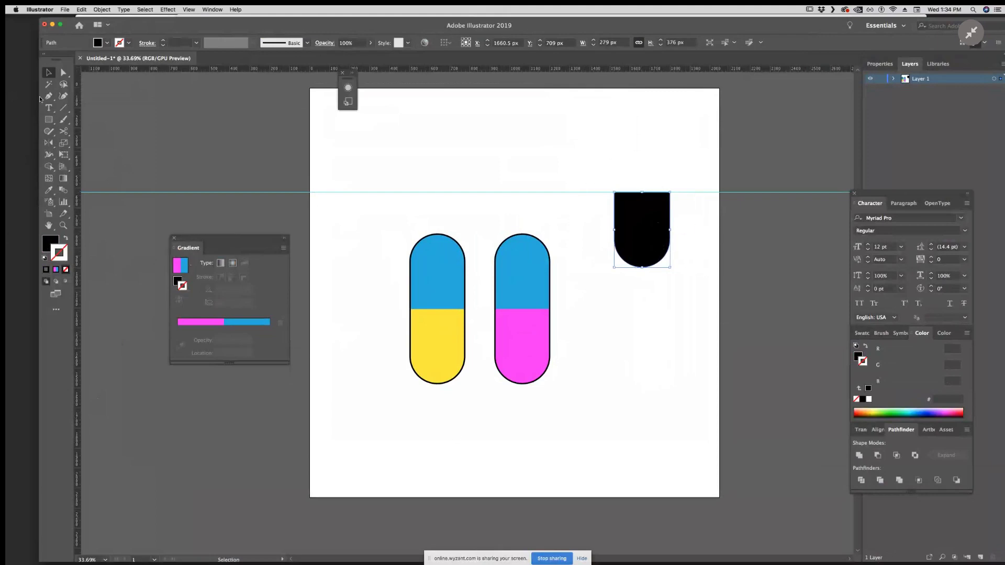
Step: Reflect a horizontal copy of the black half across its top edge to form a full capsule
click(50, 143)
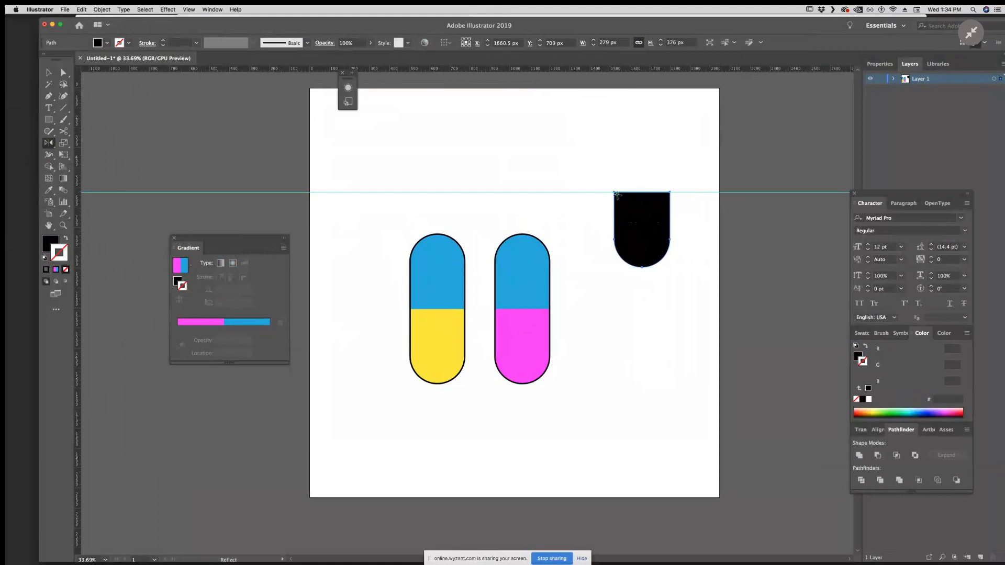
alt+click(612, 191)
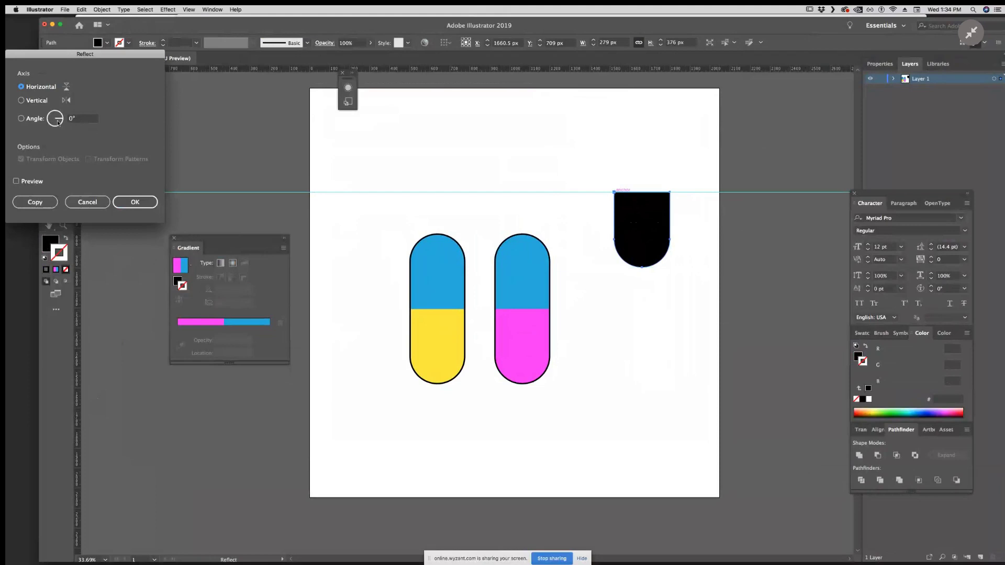
click(36, 203)
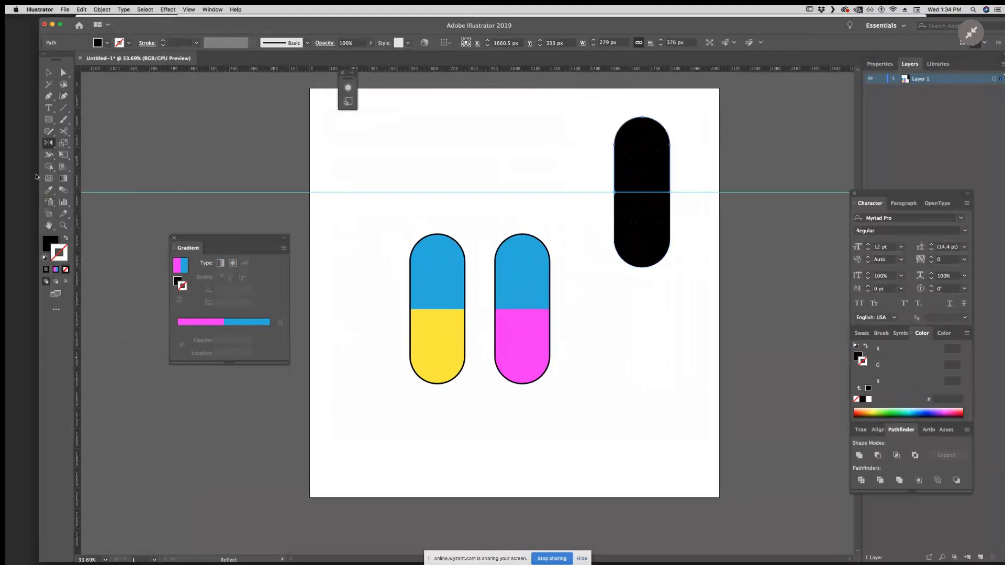
Step: Eyedropper the left capsule's blue onto the top half and yellow onto the bottom, then deselect
click(49, 190)
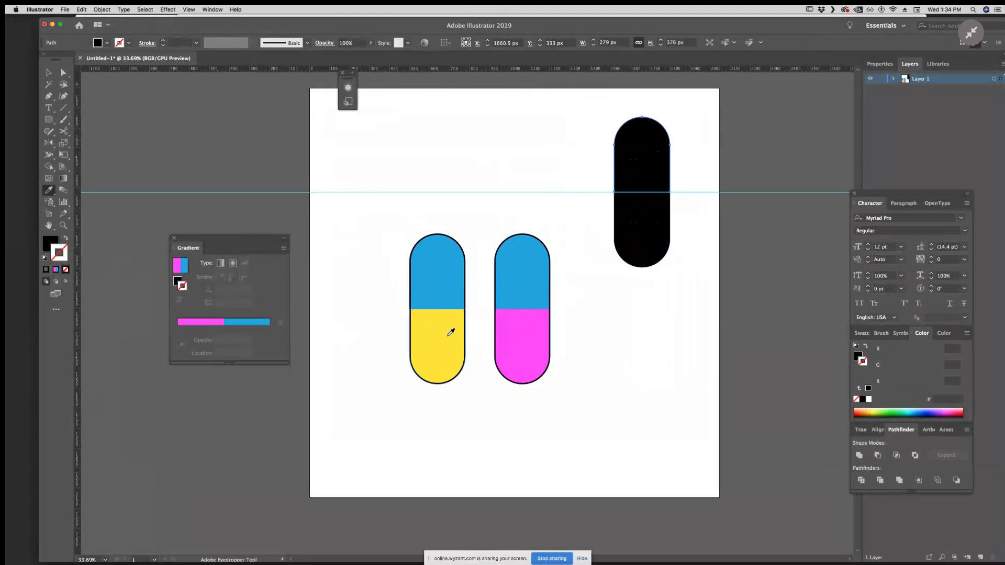
click(439, 275)
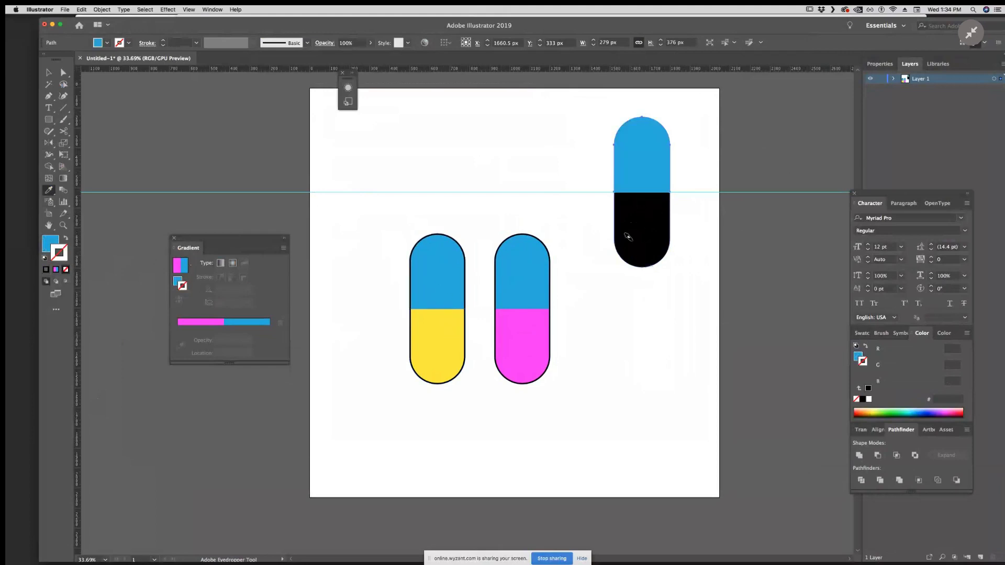
super+click(629, 236)
click(448, 336)
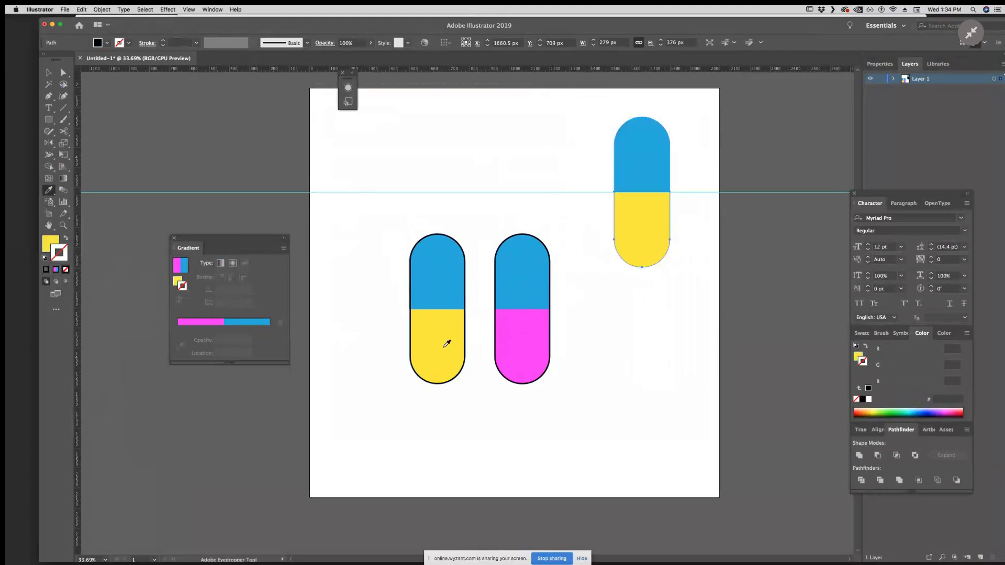
click(49, 74)
click(590, 144)
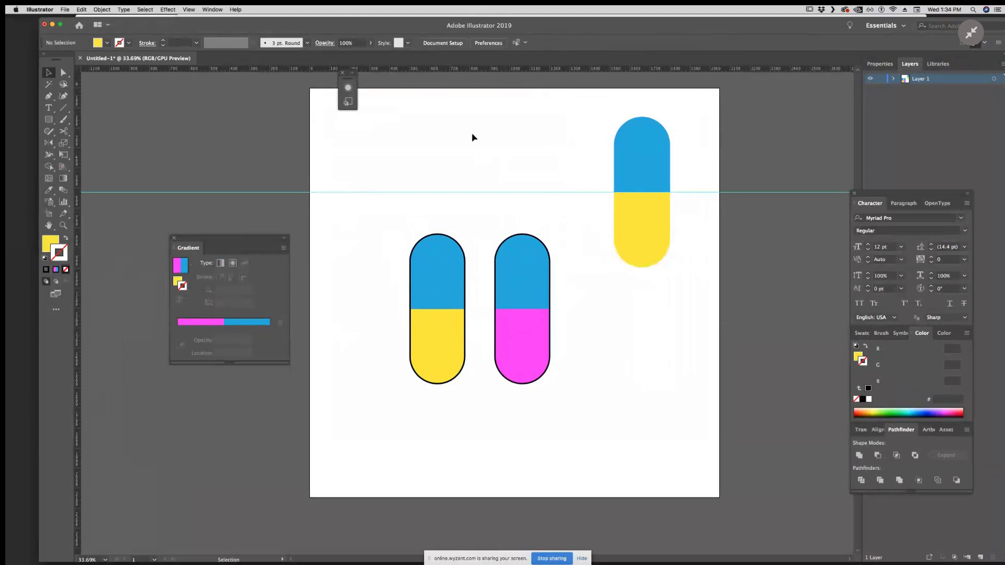
Step: Copy the top-right capsule to the lower right and unite its halves into one shape
click(587, 192)
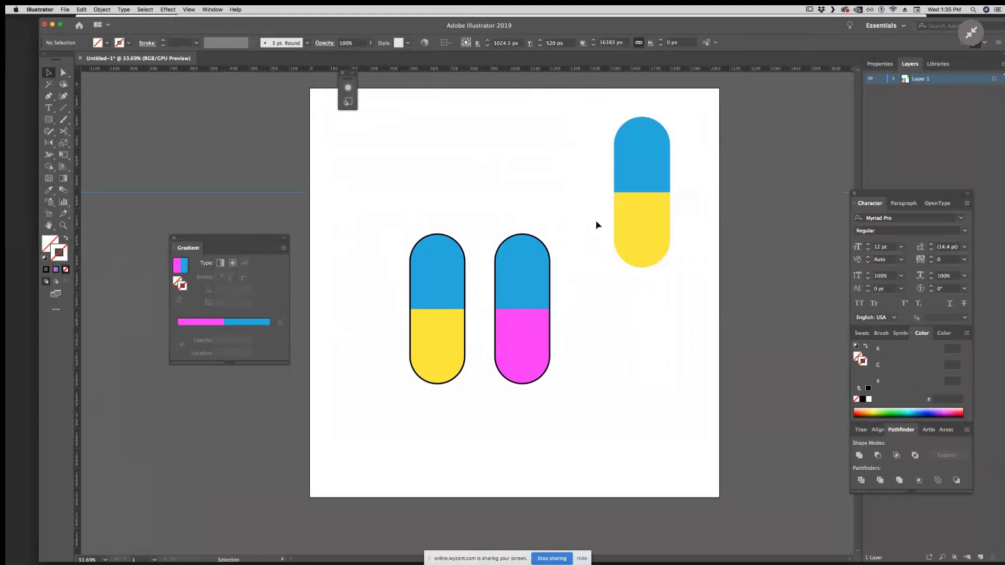
click(644, 236)
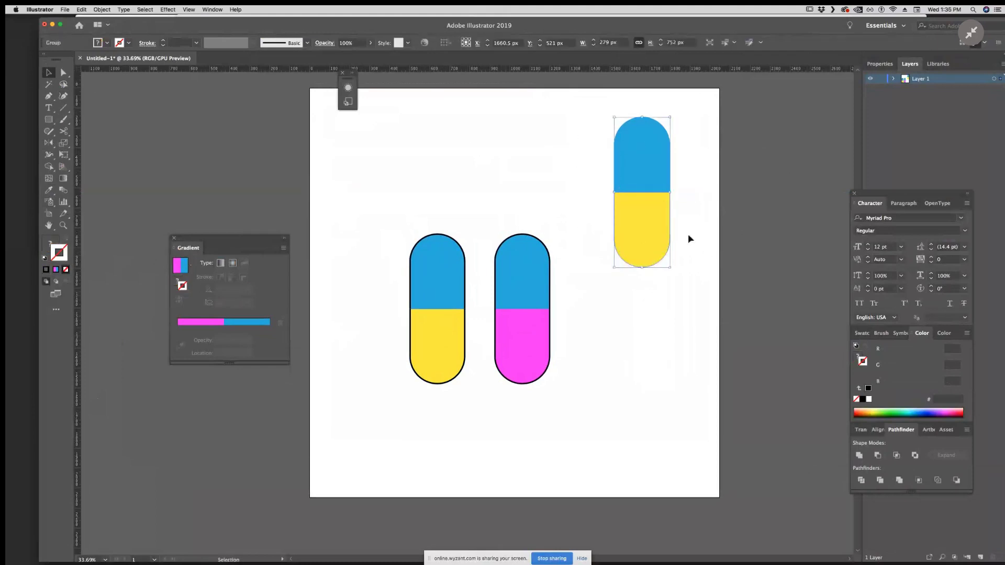
drag(671, 232, 670, 392)
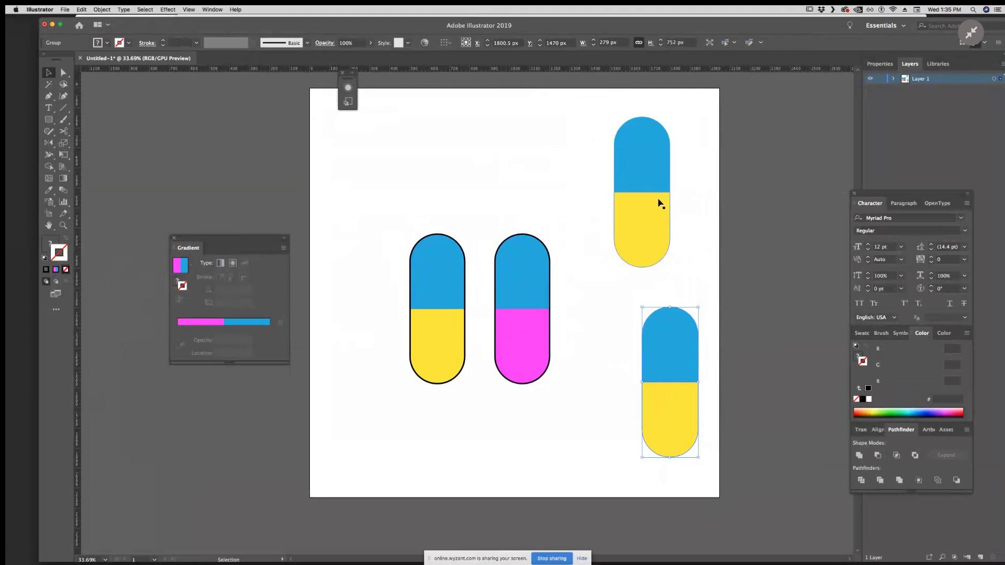
drag(652, 209, 735, 237)
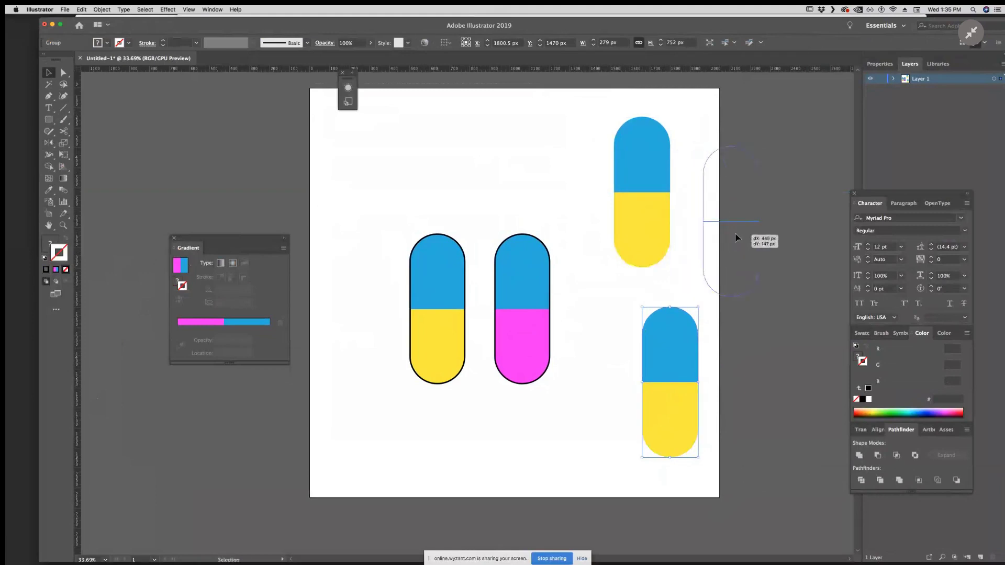
key(super+z)
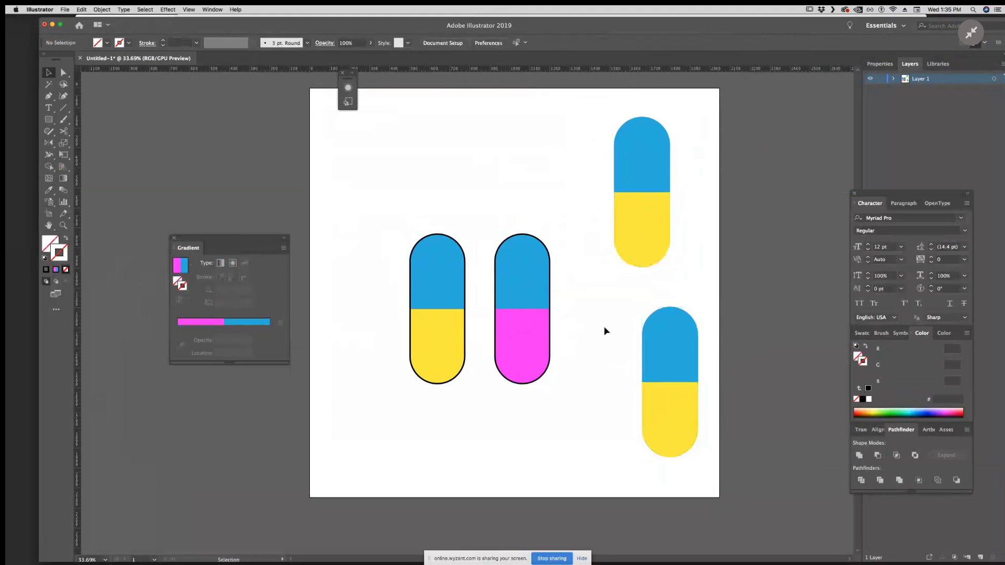
drag(611, 295, 703, 460)
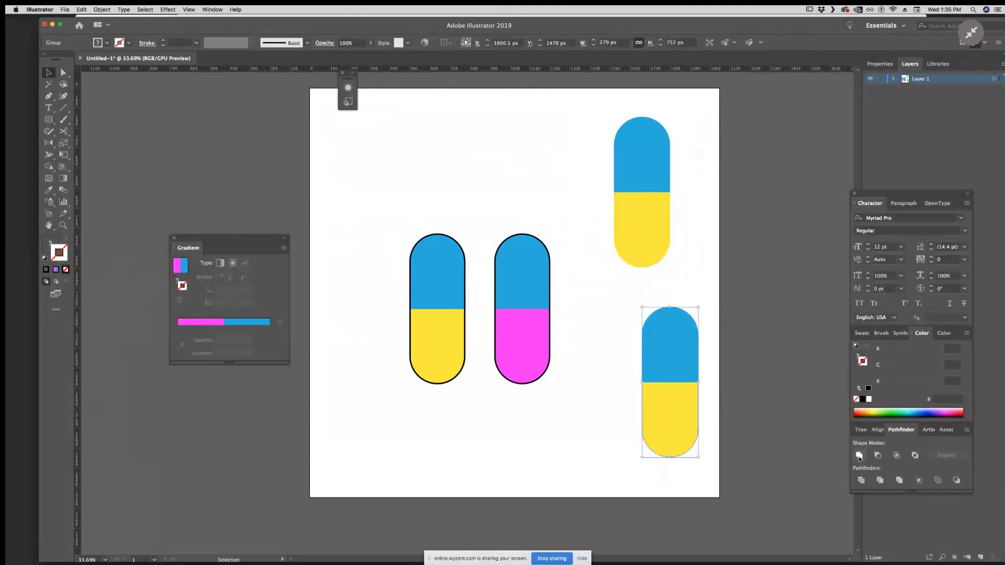
click(860, 455)
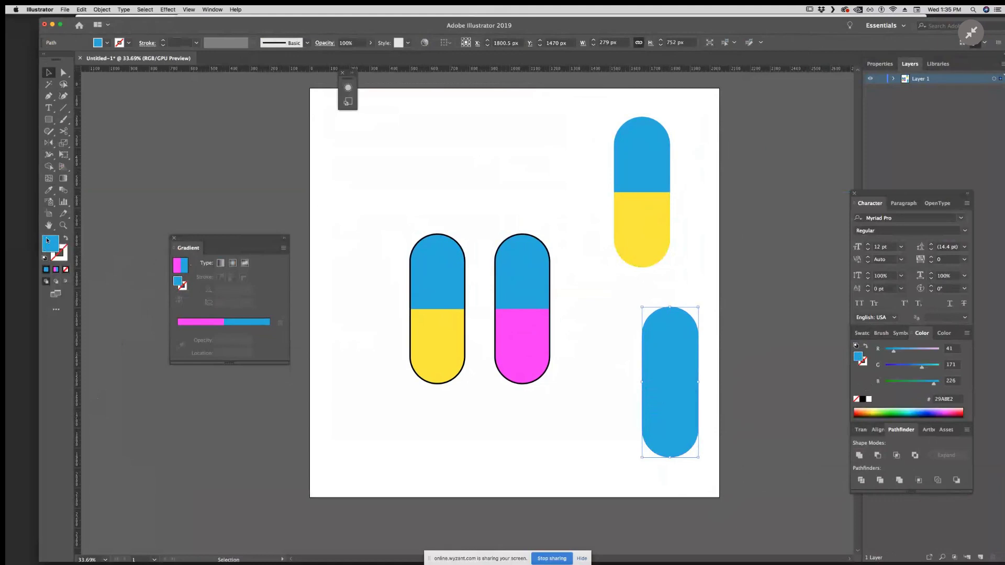
Step: Give the copy no fill and a 6 pt black stroke, and move it onto the top-right capsule
click(43, 260)
click(63, 242)
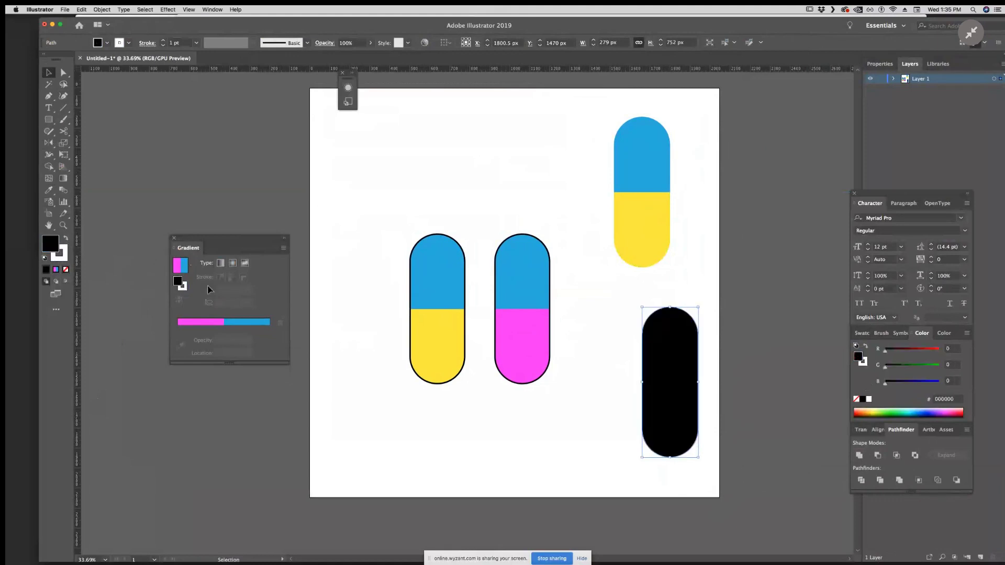
click(45, 269)
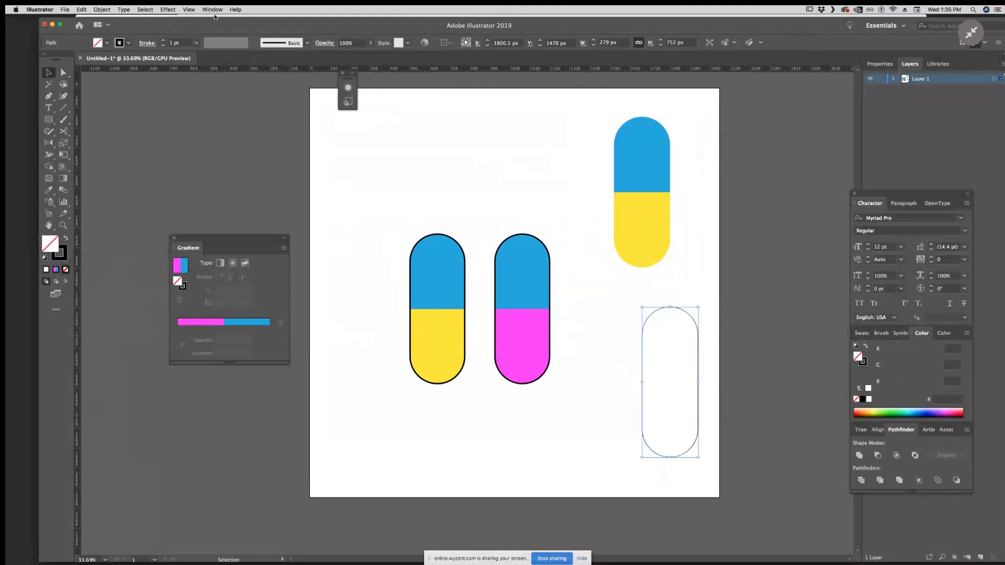
click(196, 42)
click(221, 139)
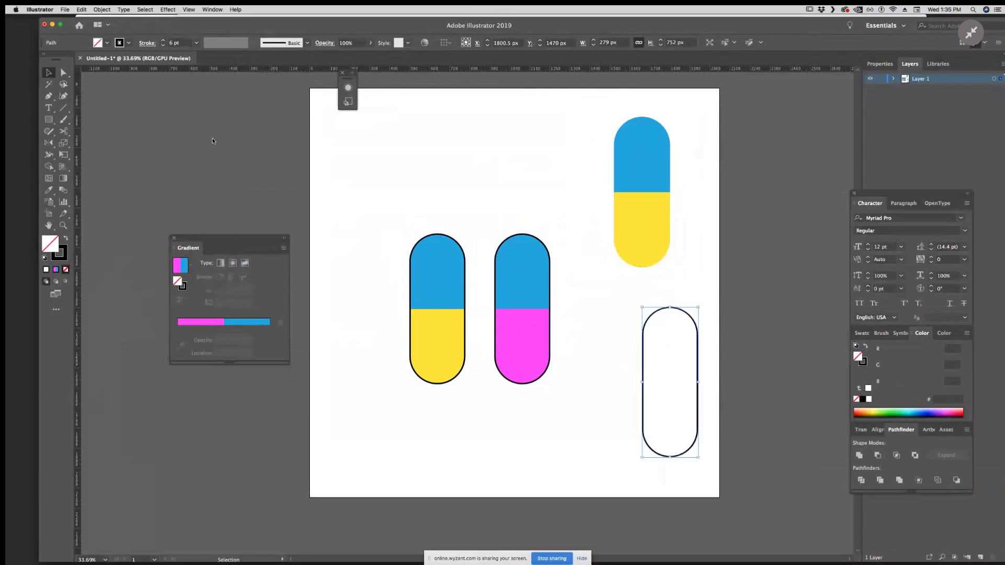
drag(697, 428, 672, 236)
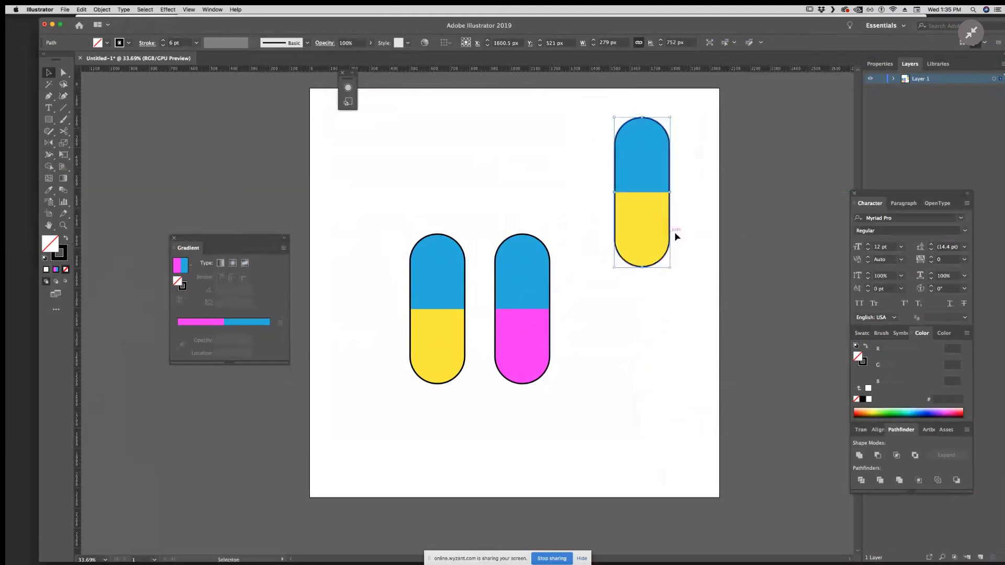
click(730, 334)
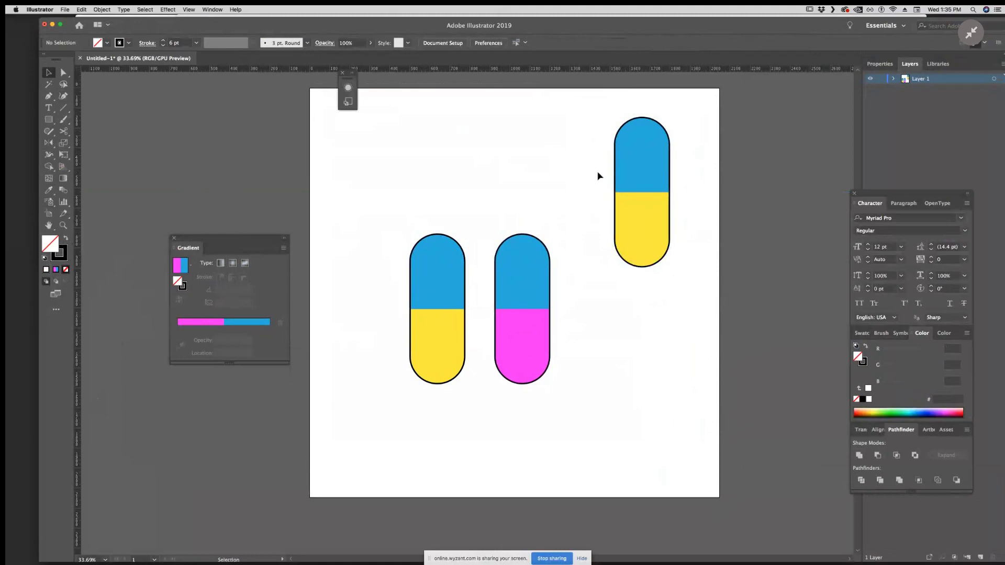
Step: Select the blue-and-magenta middle capsule to show its gradient in the Gradient panel
click(544, 310)
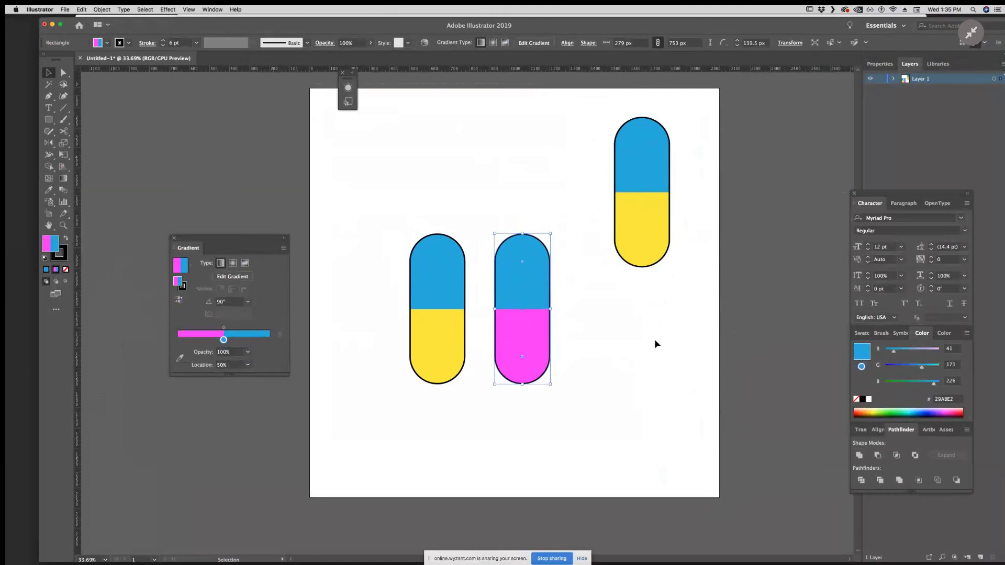
key(super+z)
key(super+shift+z)
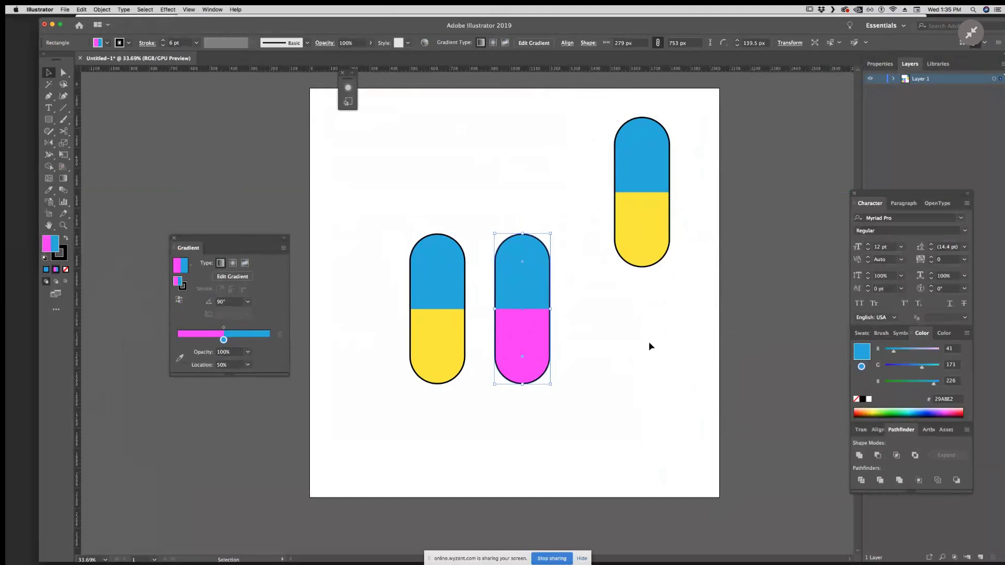